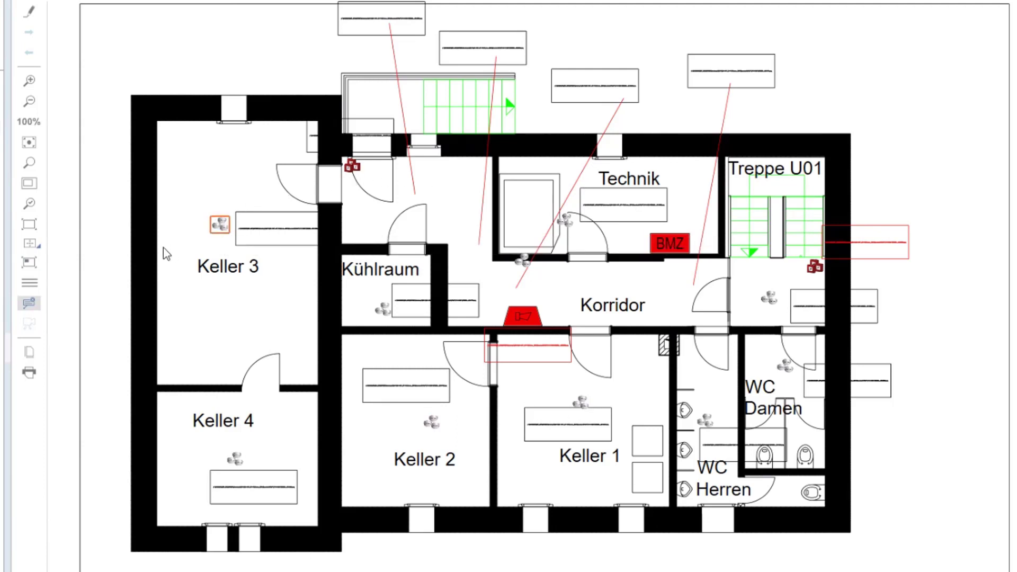
Step: Switch the plan's navigation view to Detectors, zoom out, and list its content by layers
click(31, 285)
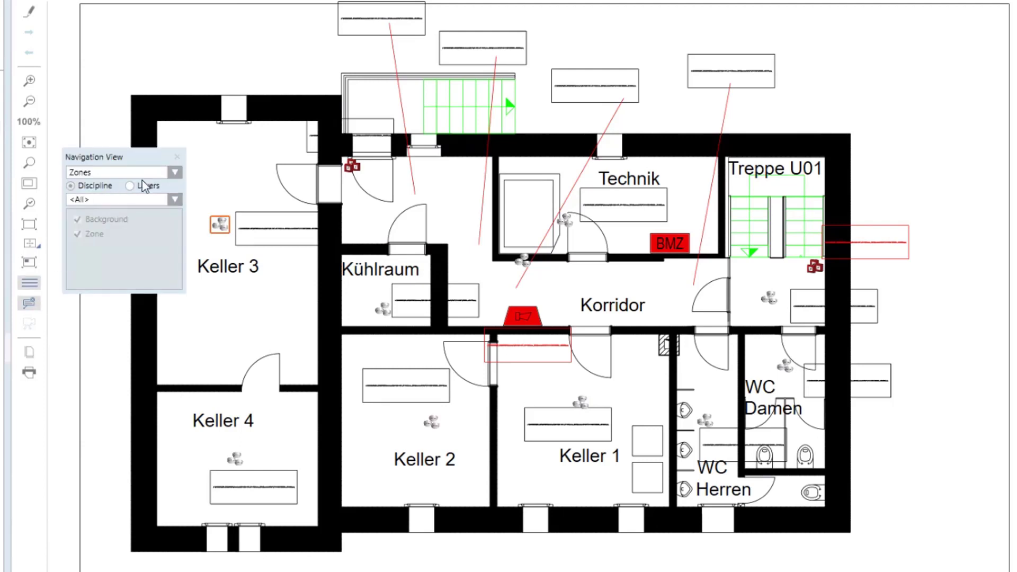
click(175, 173)
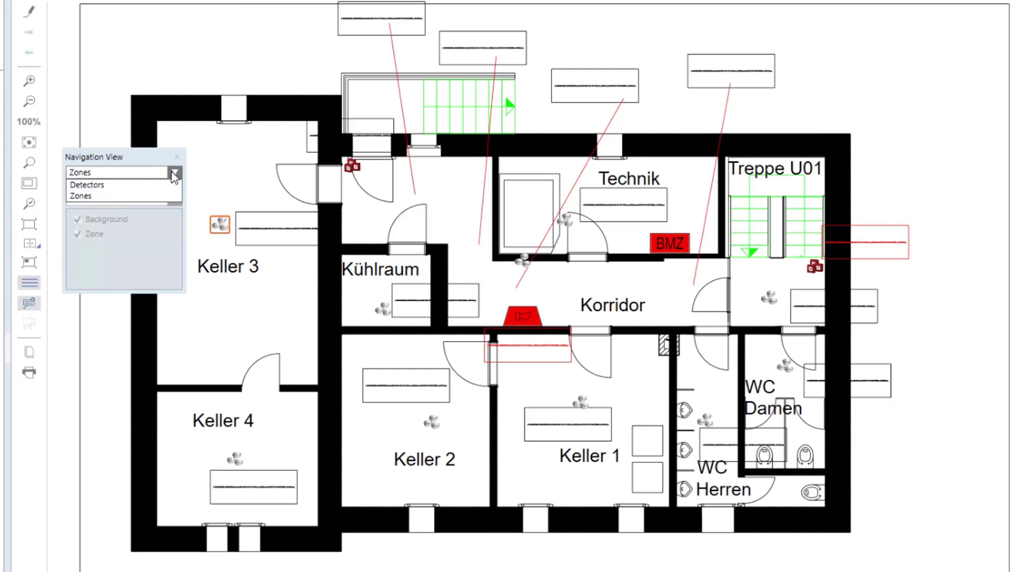
click(116, 186)
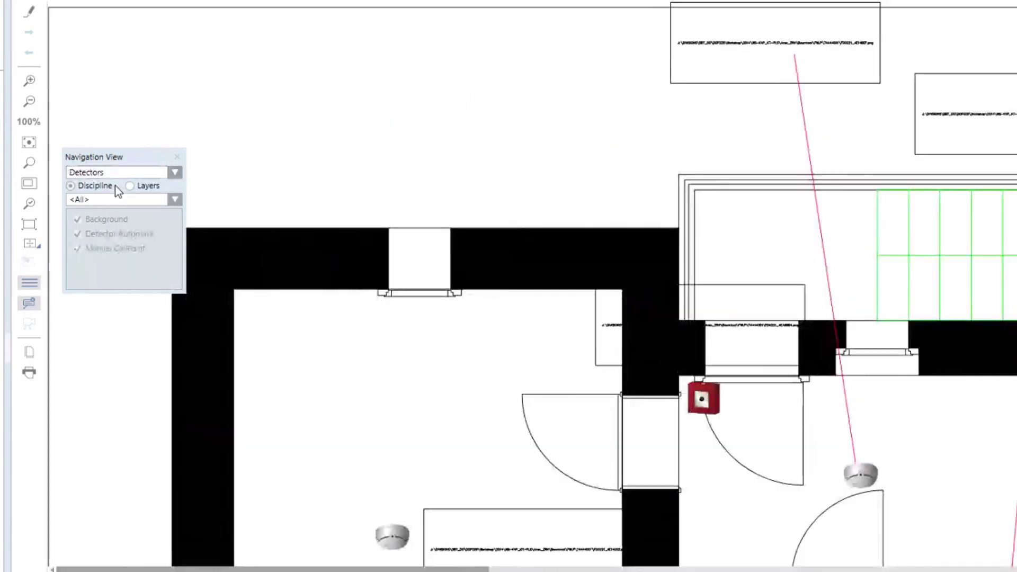
click(30, 102)
click(30, 102)
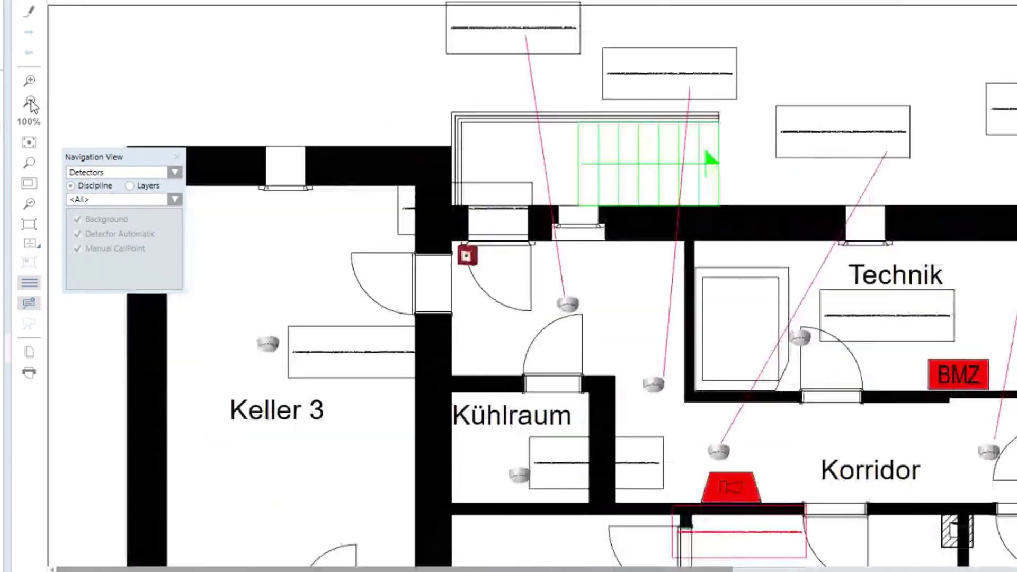
click(130, 186)
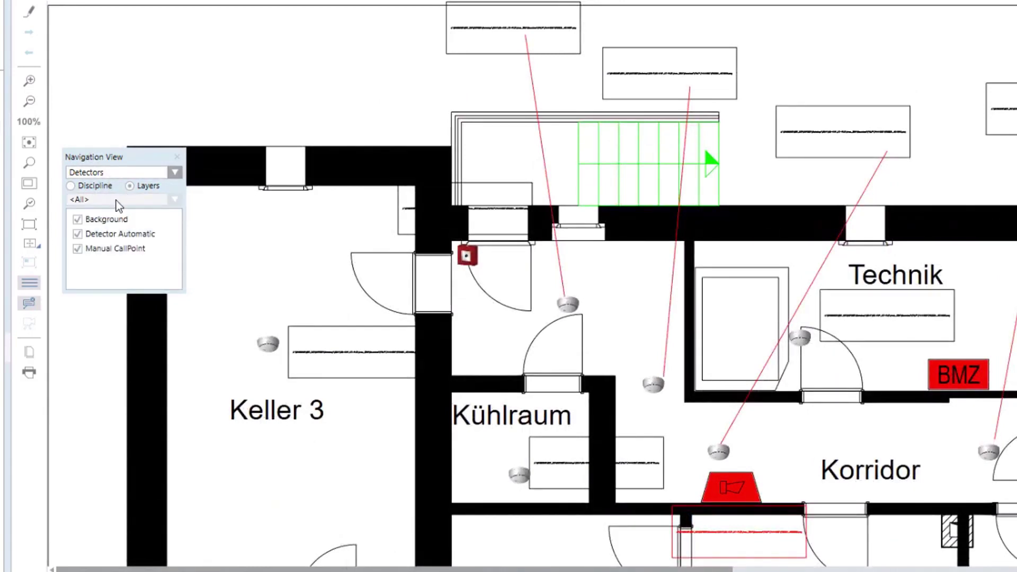
Step: Hide and restore the Background, Detector Automatic and Manual CallPoint layers in turn
click(95, 226)
click(94, 224)
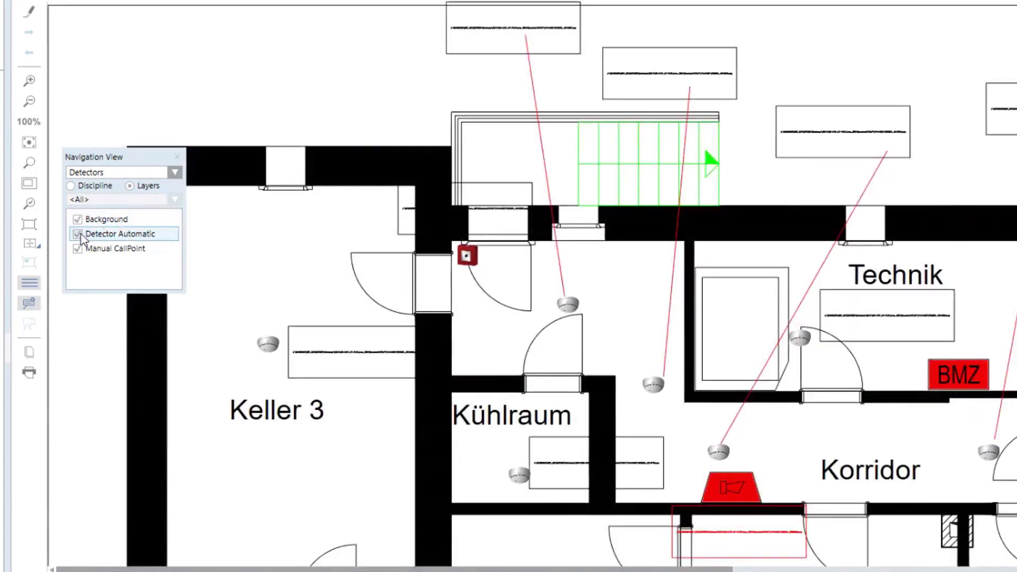
click(78, 234)
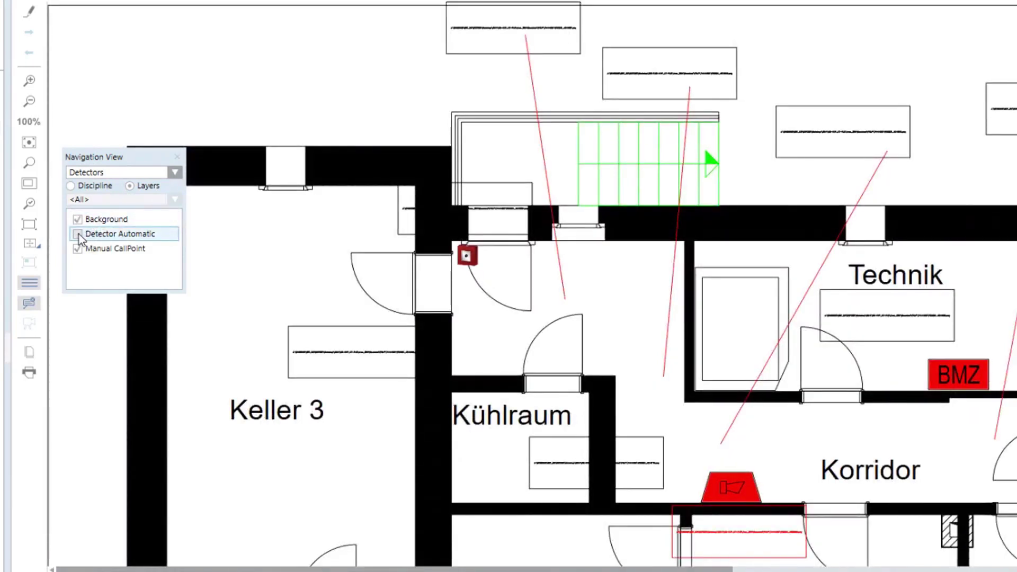
click(78, 234)
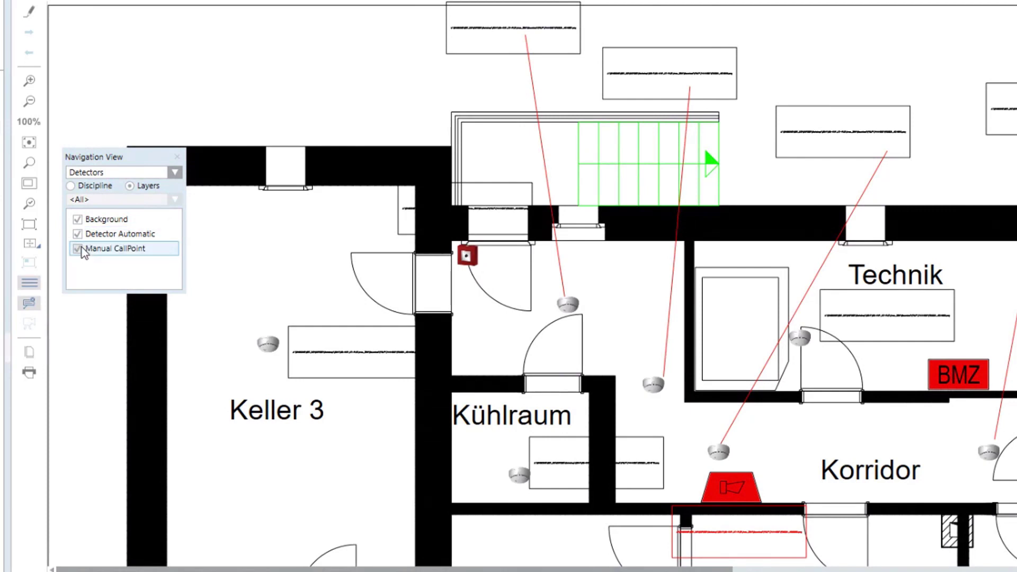
click(83, 252)
click(83, 252)
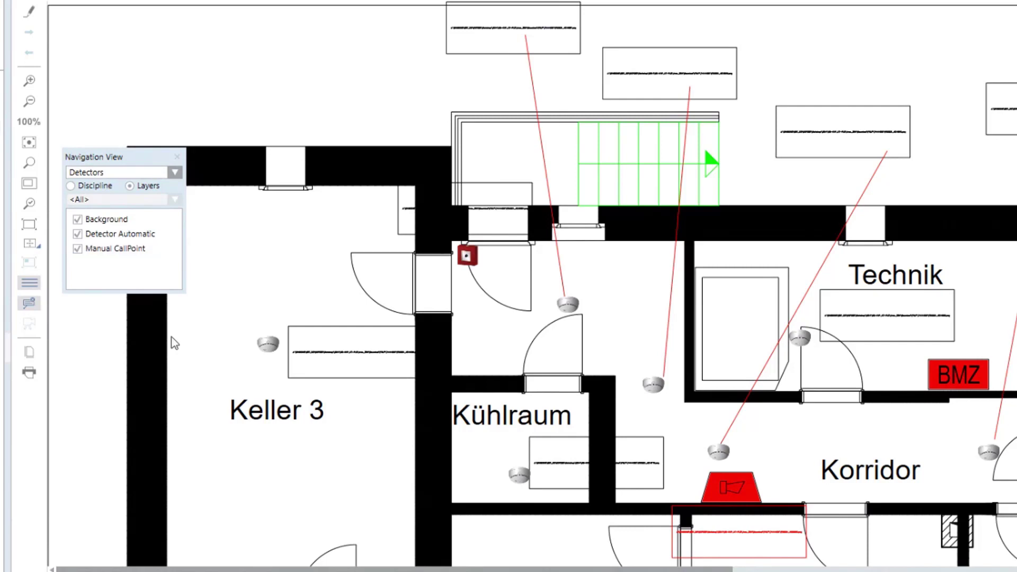
Step: Select the smoke detector in Keller 3 and zoom in on it
mouse_move(268, 350)
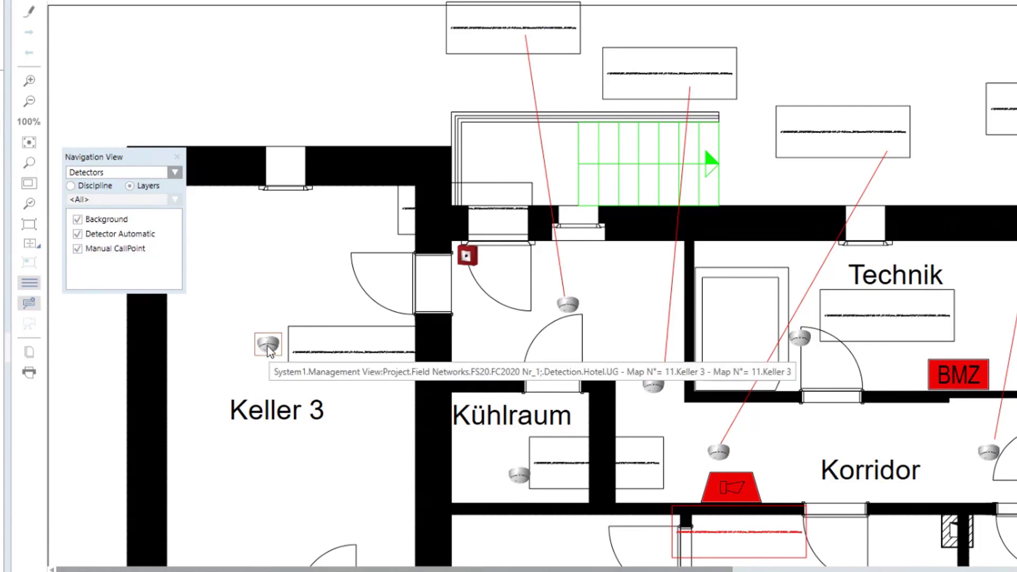
click(268, 347)
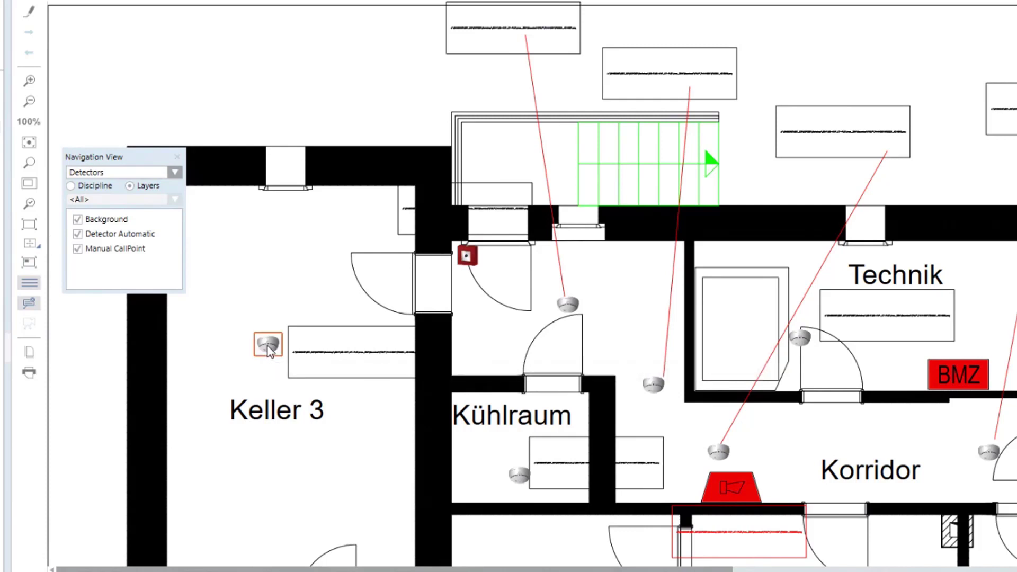
scroll(268, 345, up, 2)
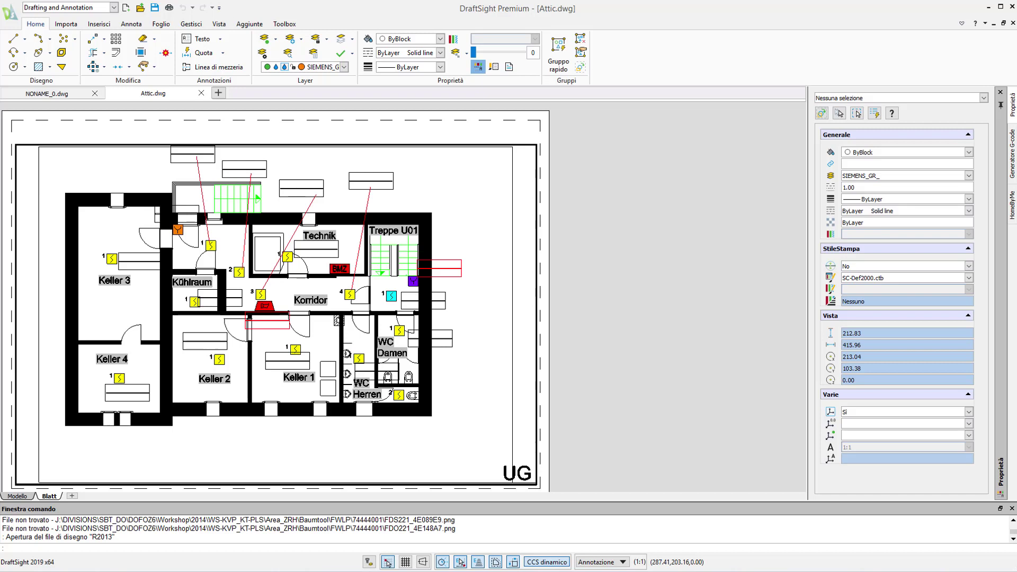
click(969, 177)
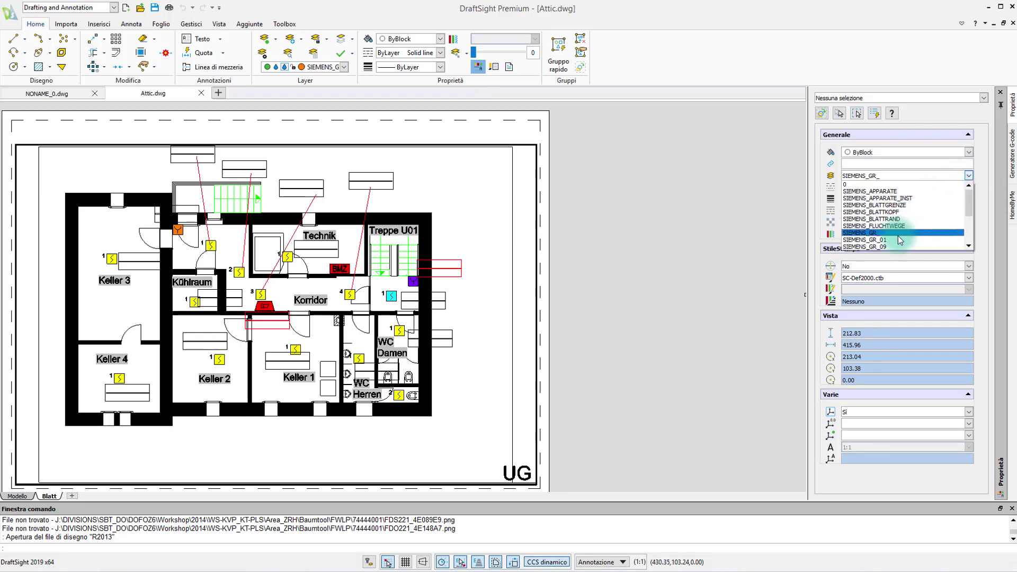
click(729, 354)
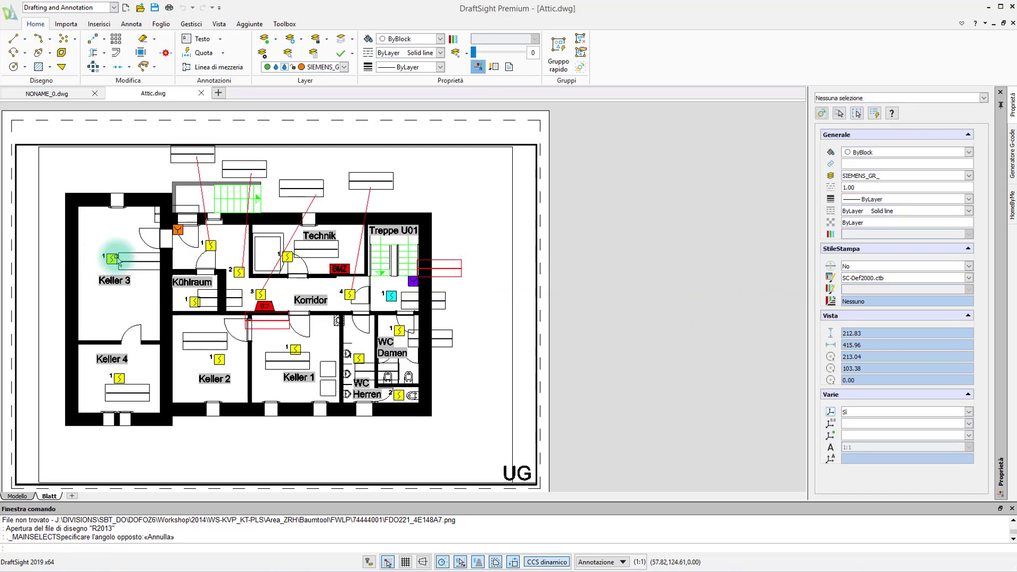
Step: Select the Keller 3 detector block in model space and highlight its ELEMENT_ID value 1/2282
double_click(115, 261)
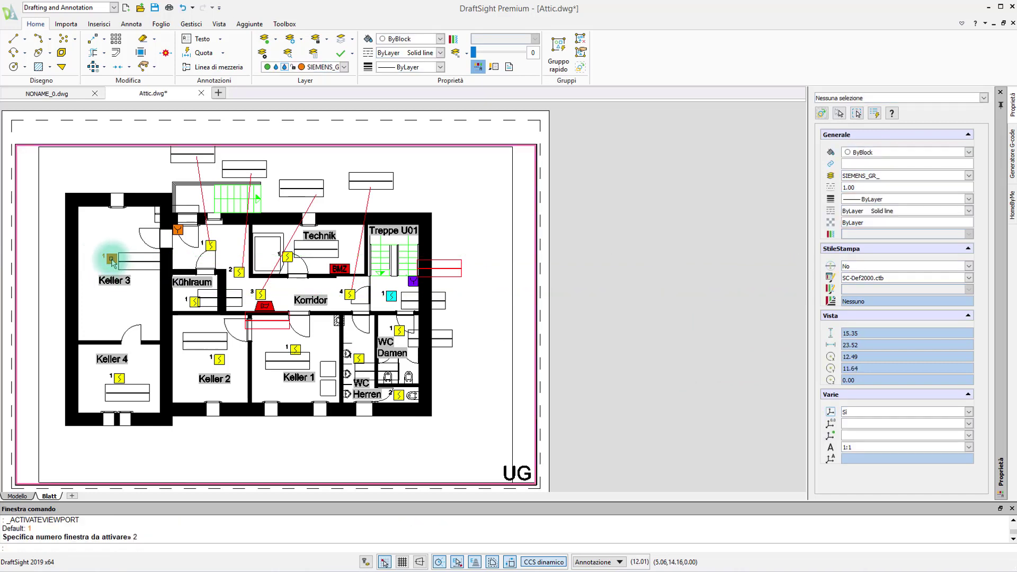
click(114, 261)
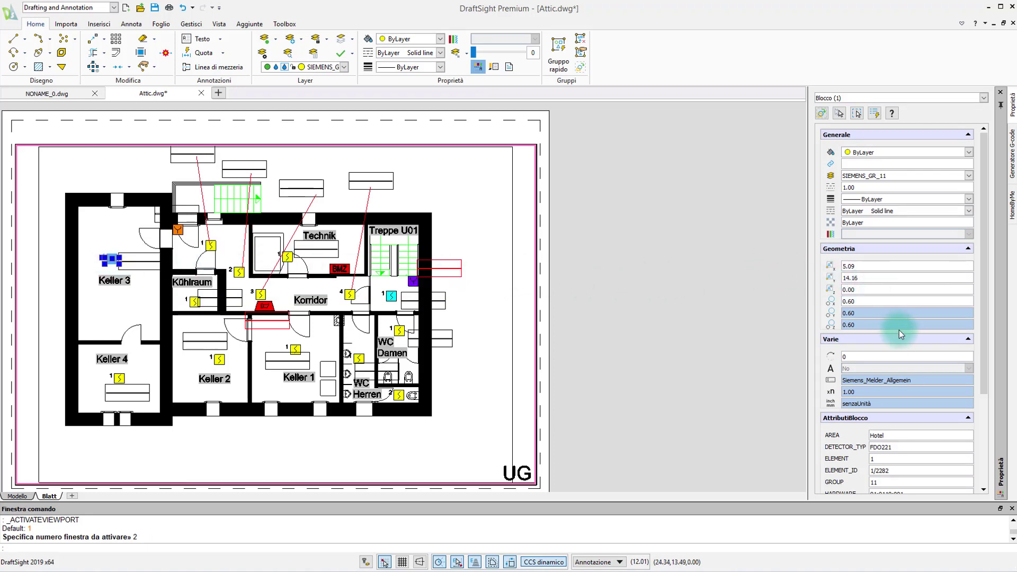
scroll(899, 329, down, 2)
scroll(905, 336, down, 1)
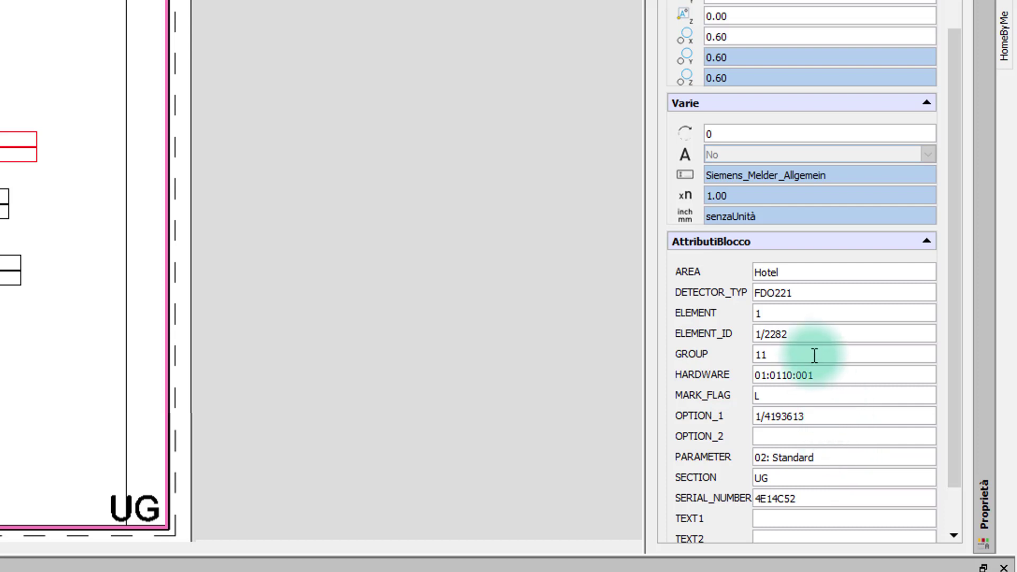
drag(811, 334, 758, 339)
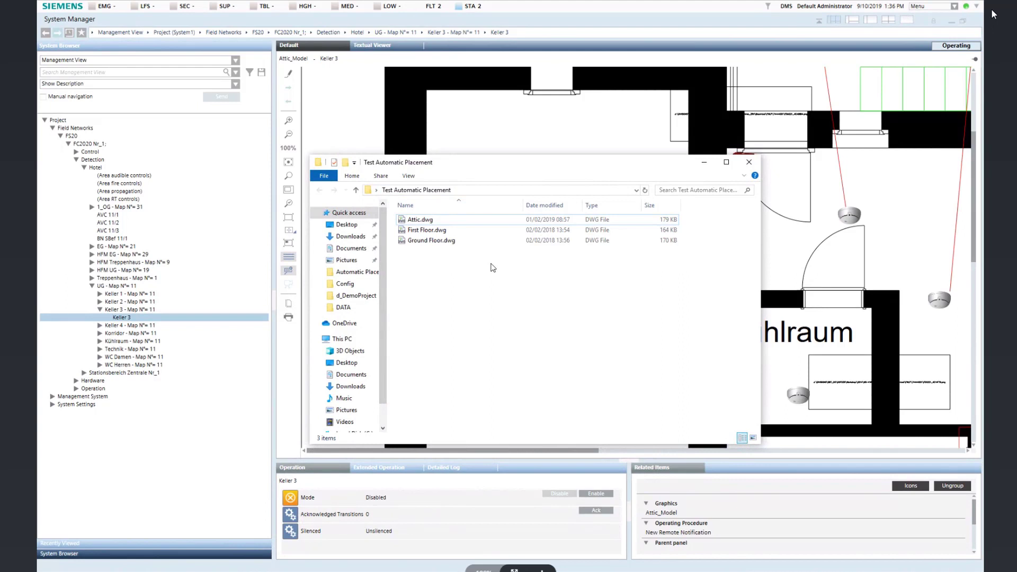
Step: Close File Explorer and minimize the management station to reveal the System Management Console
click(705, 162)
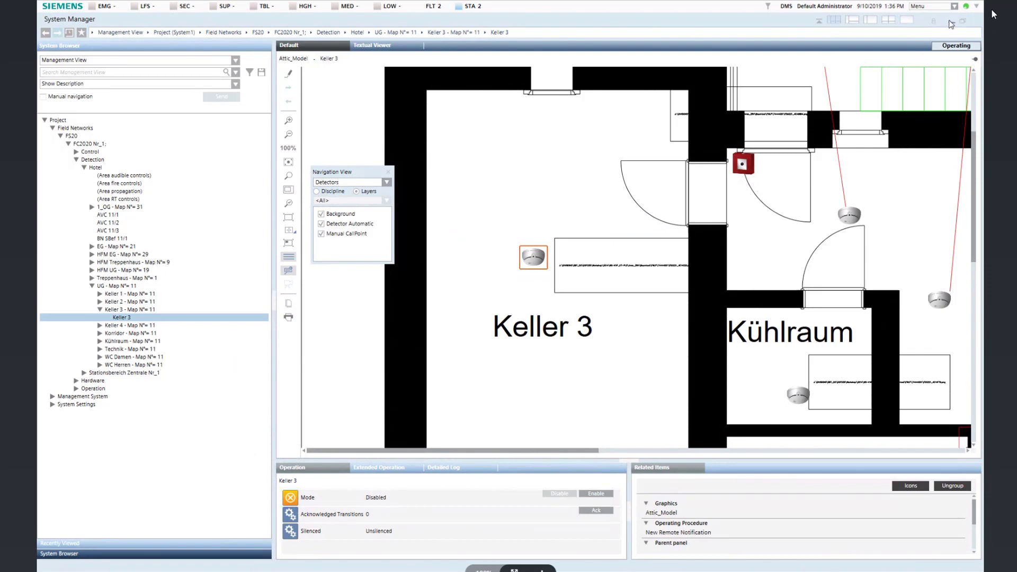
click(951, 21)
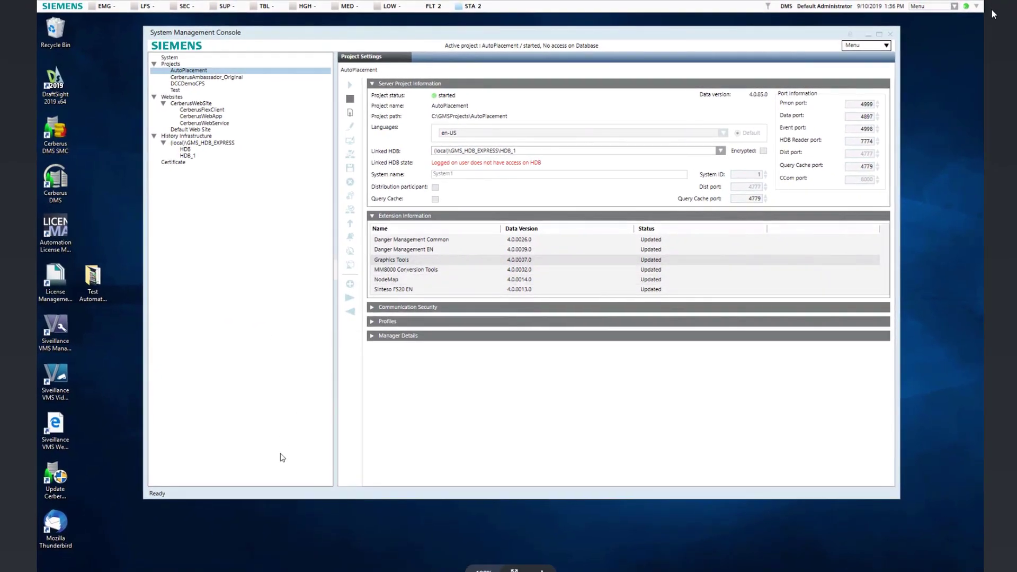
Step: Return to the management station showing the Keller 3 basement plan
click(259, 560)
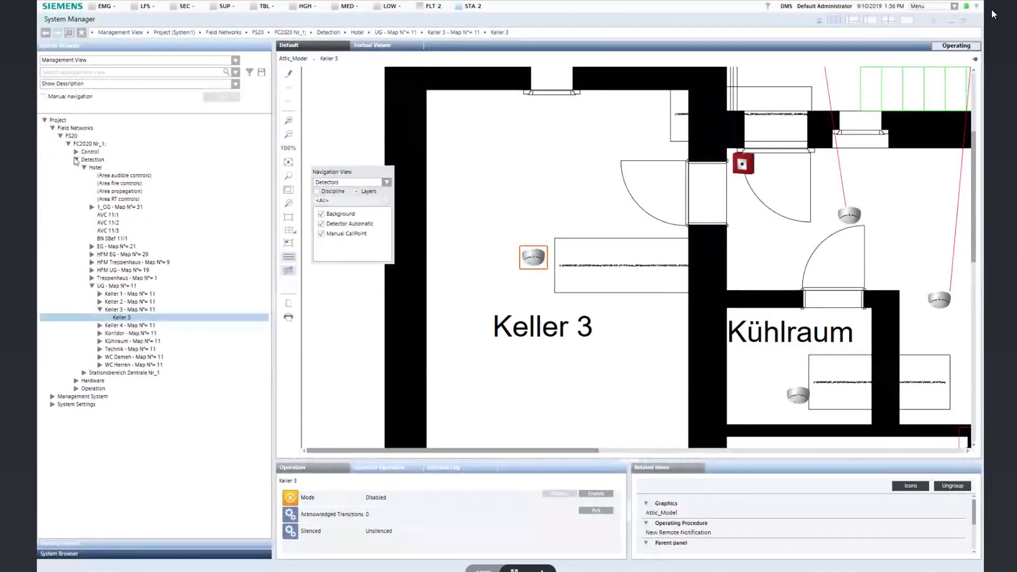
Step: Open the Advanced Cad Importer under System Settings > Conversion Tools in Engineering mode
click(76, 160)
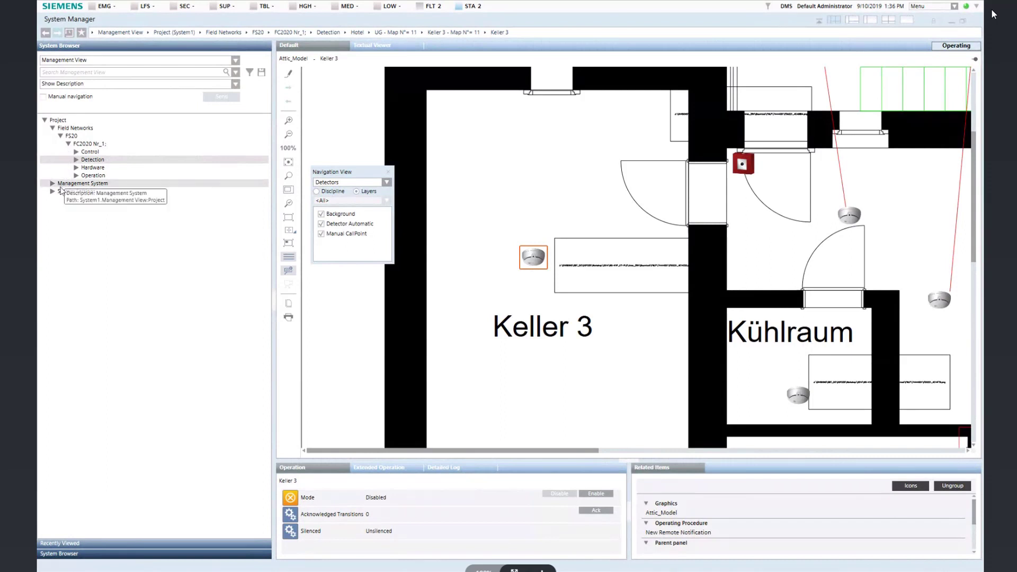
click(53, 192)
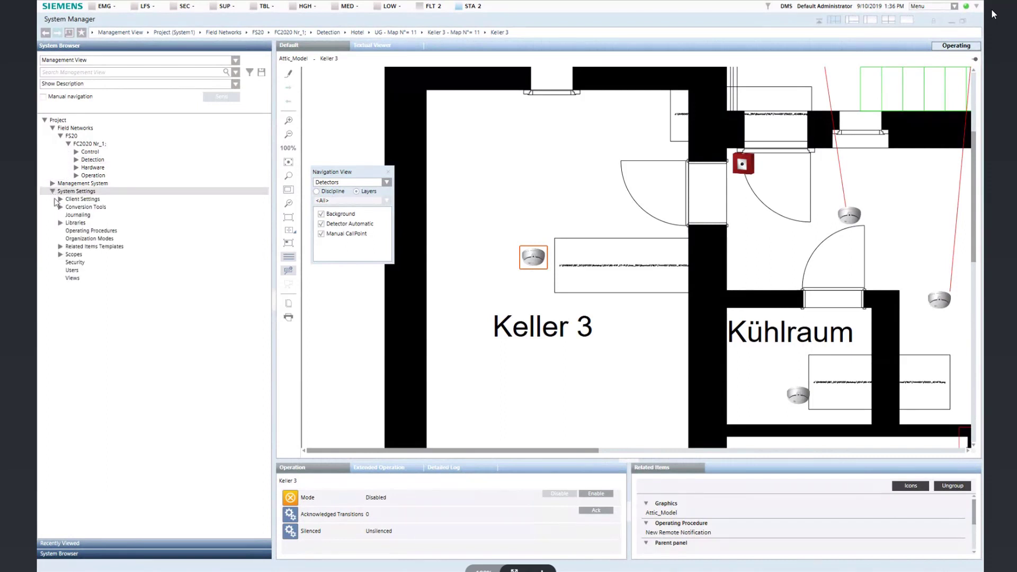
click(60, 207)
click(88, 215)
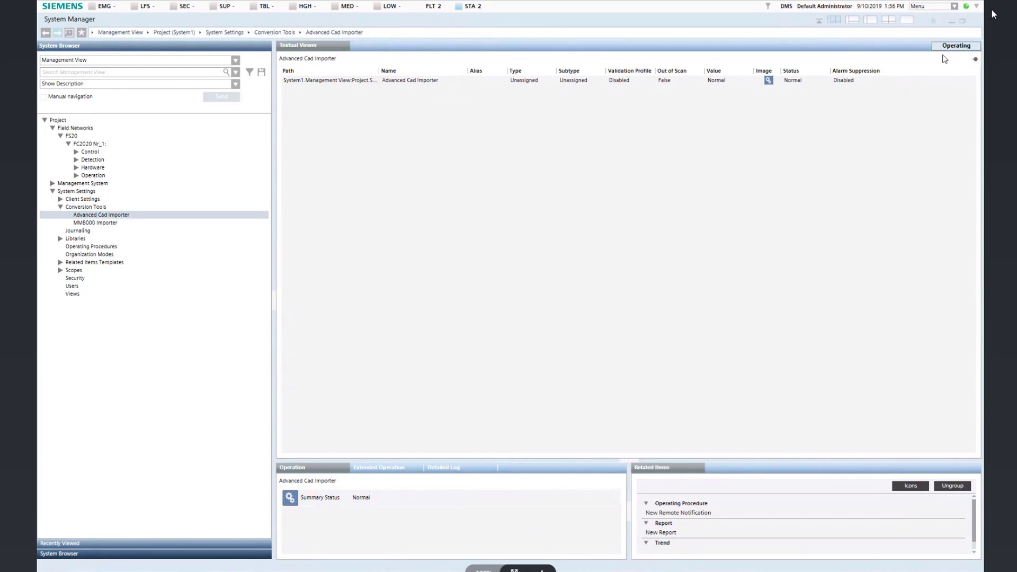
click(947, 47)
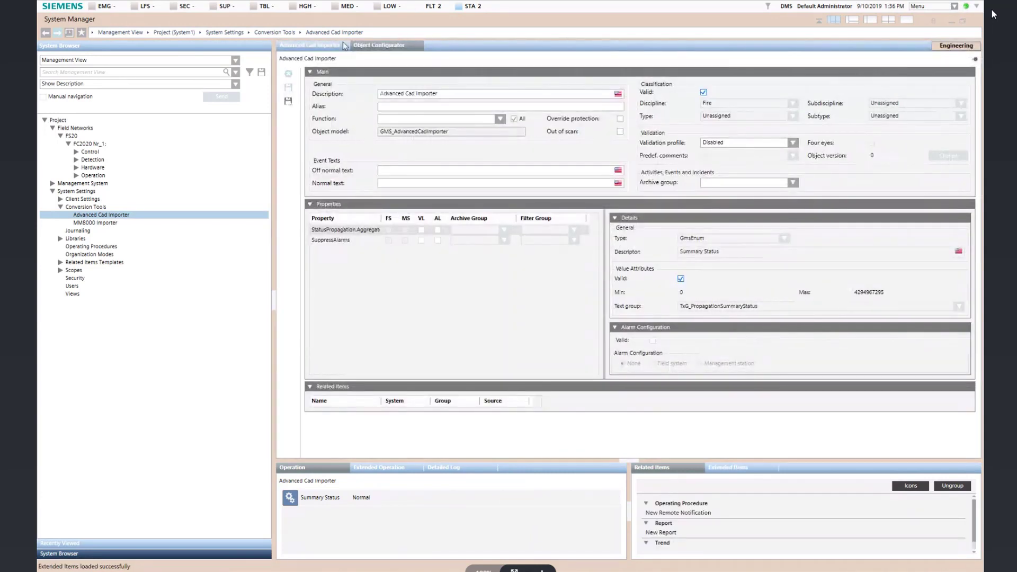
click(322, 47)
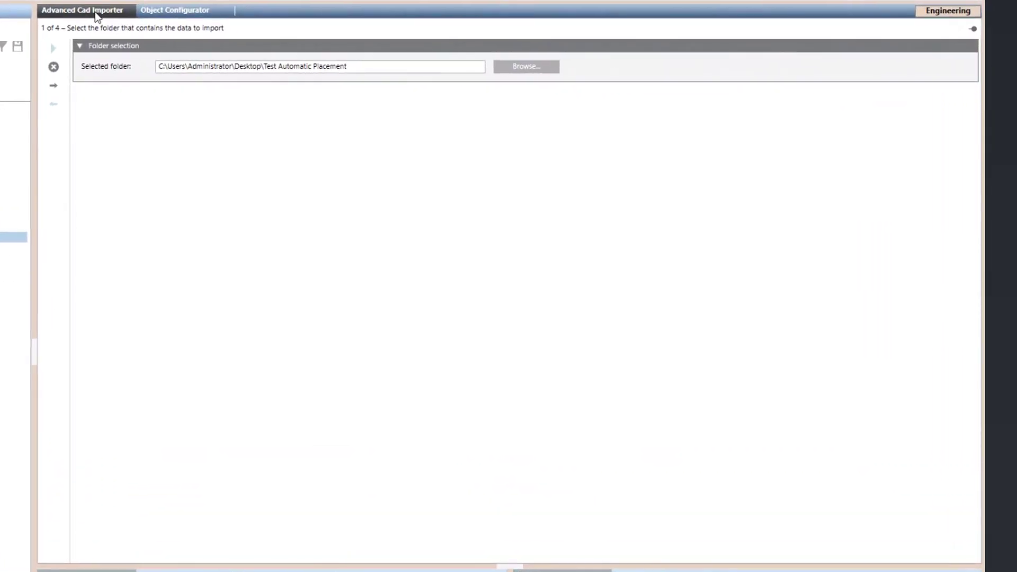
Step: Choose the Test Automatic Placement folder as import source and advance to step 2
click(512, 67)
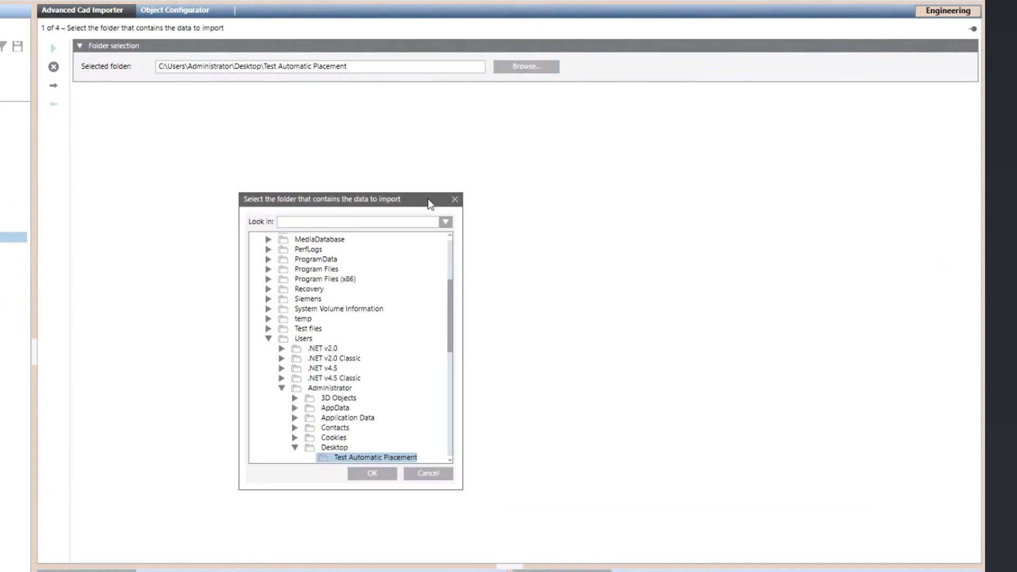
scroll(381, 324, down, 2)
scroll(382, 325, down, 1)
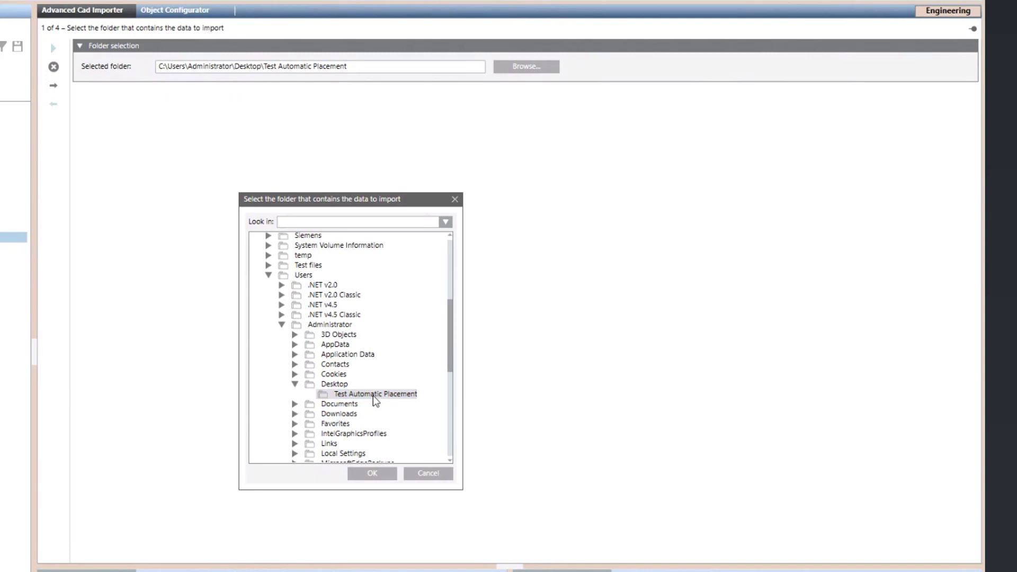
click(374, 473)
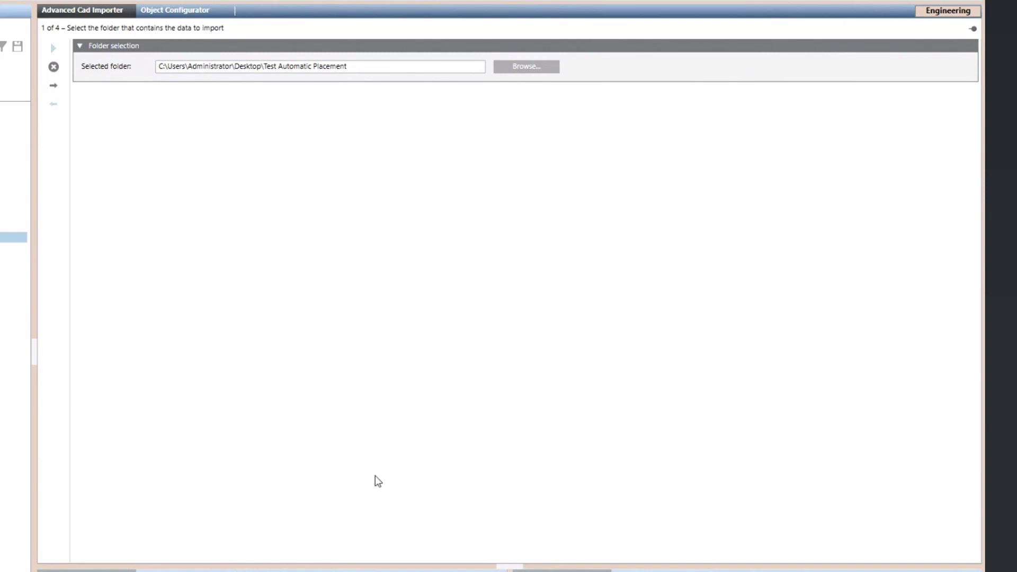
click(54, 86)
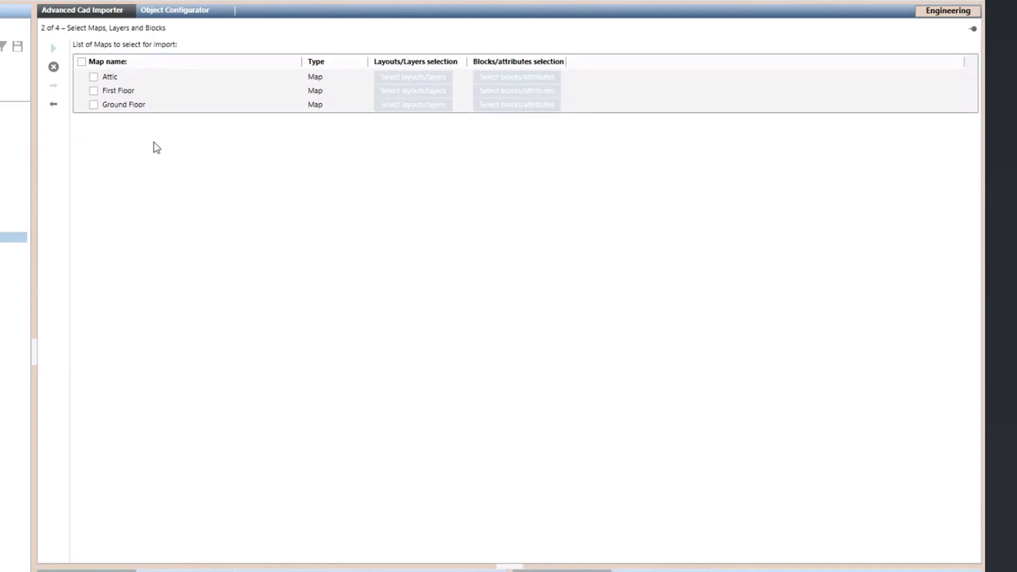
Step: Tick the Attic map and apply its Model layout and SIEMENS layer selection
click(94, 77)
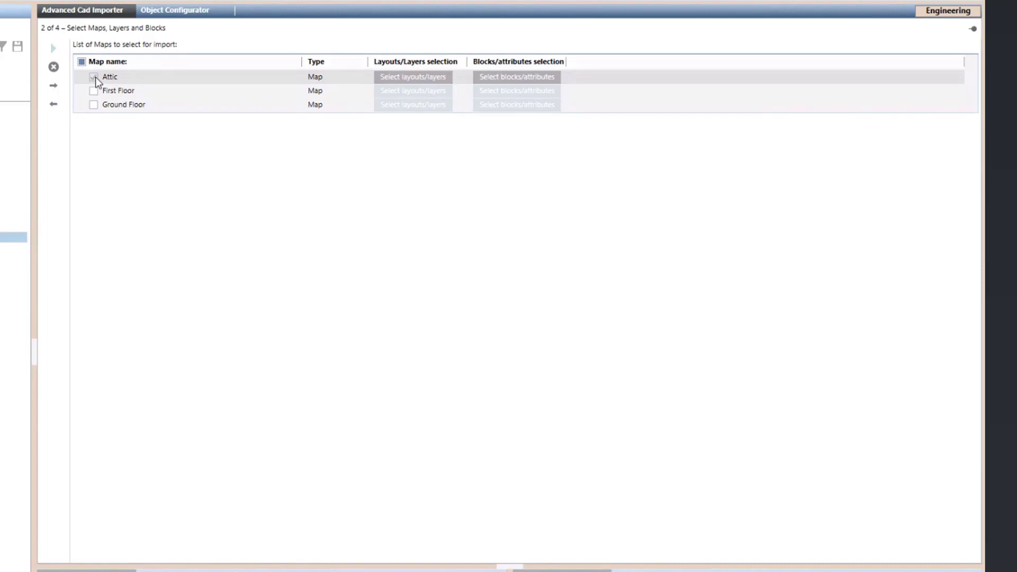
click(387, 78)
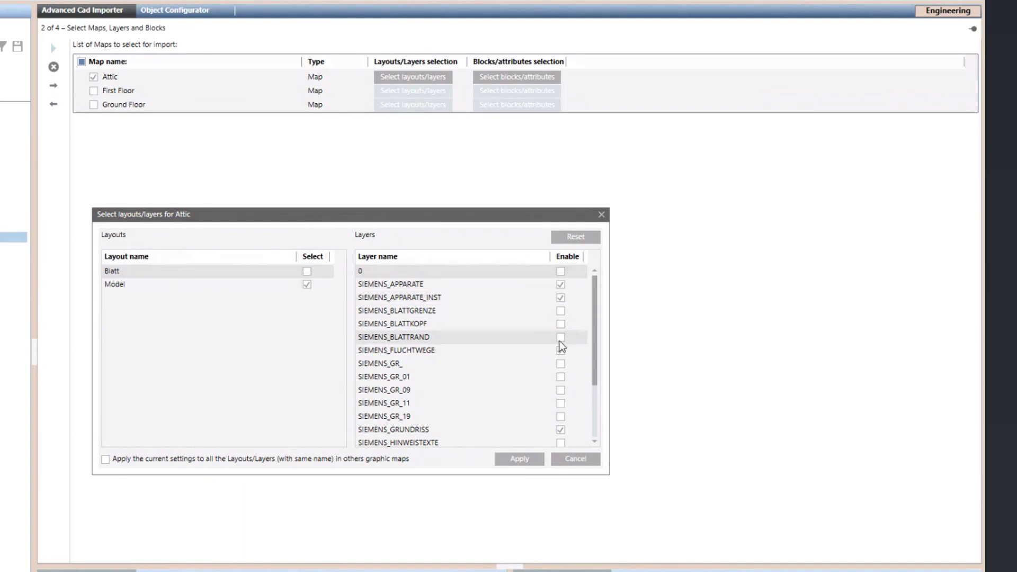
click(540, 459)
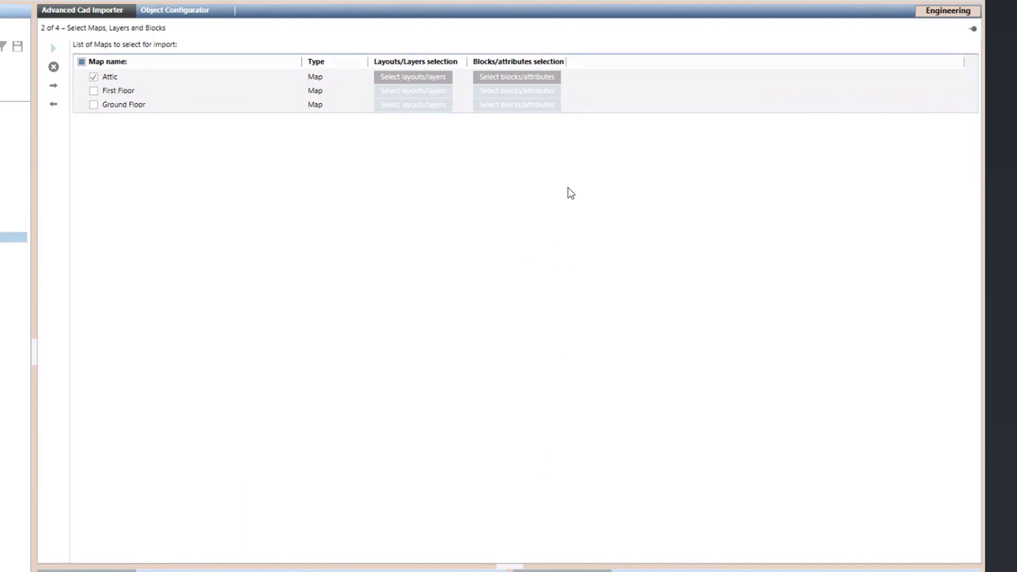
Step: Apply Siemens_Alarmtaster and Siemens_Melder_Allgemein blocks keyed on ELEMENT_ID for the Attic map
click(551, 76)
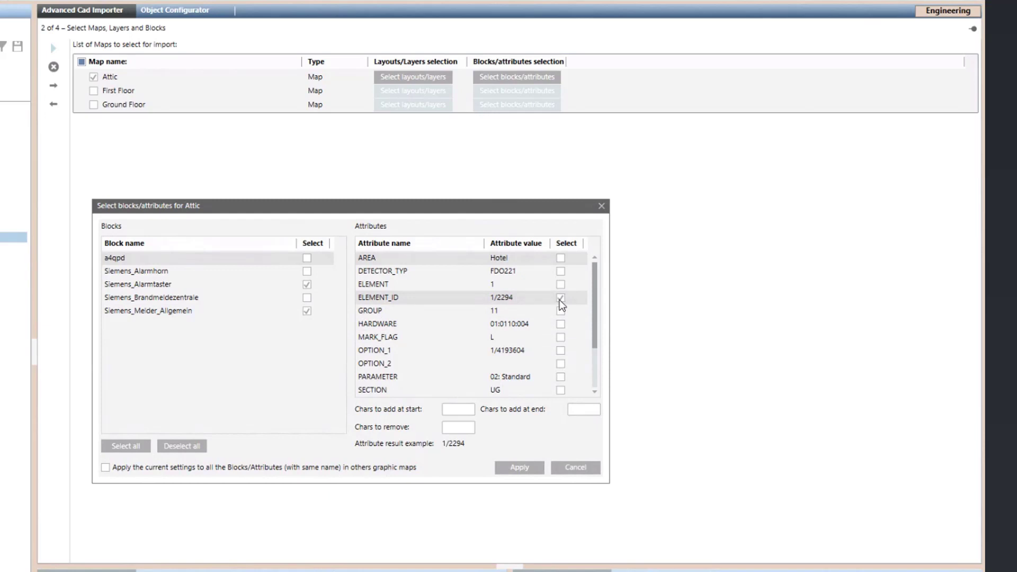
click(535, 464)
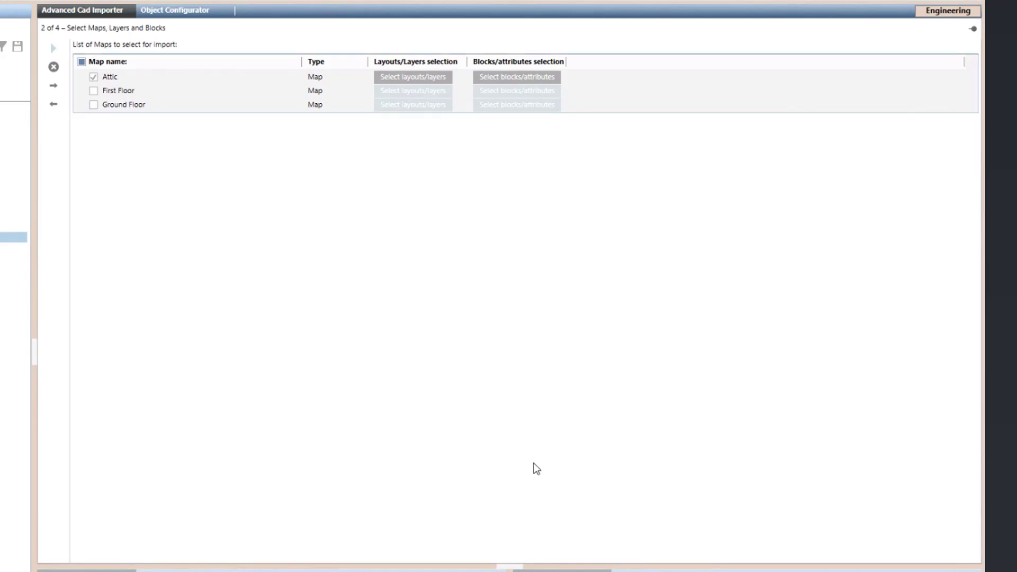
Step: Keep 3D_EU symbols with SIB-X Element Id matching and advance to step 4, Run Import
click(54, 87)
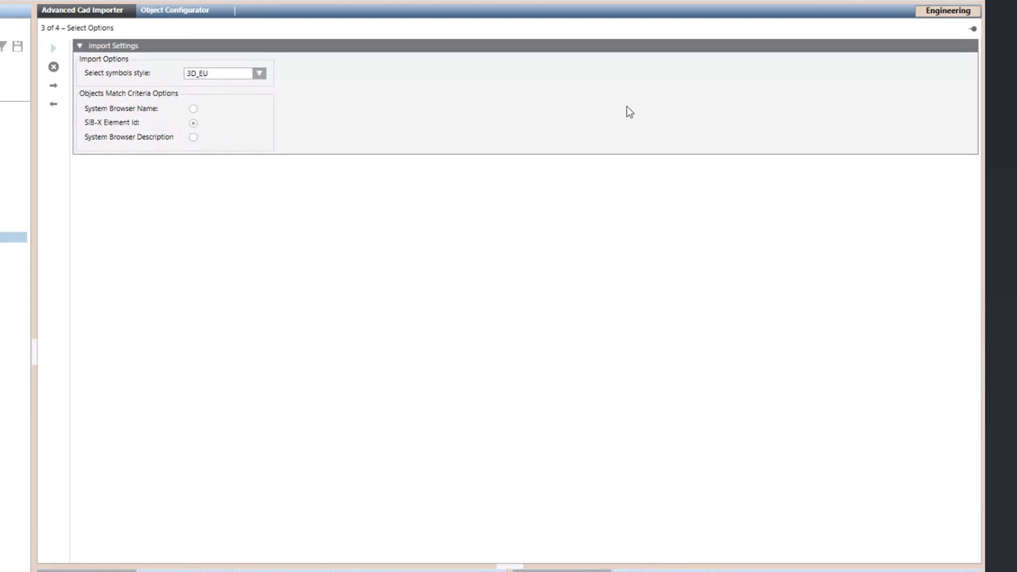
click(53, 85)
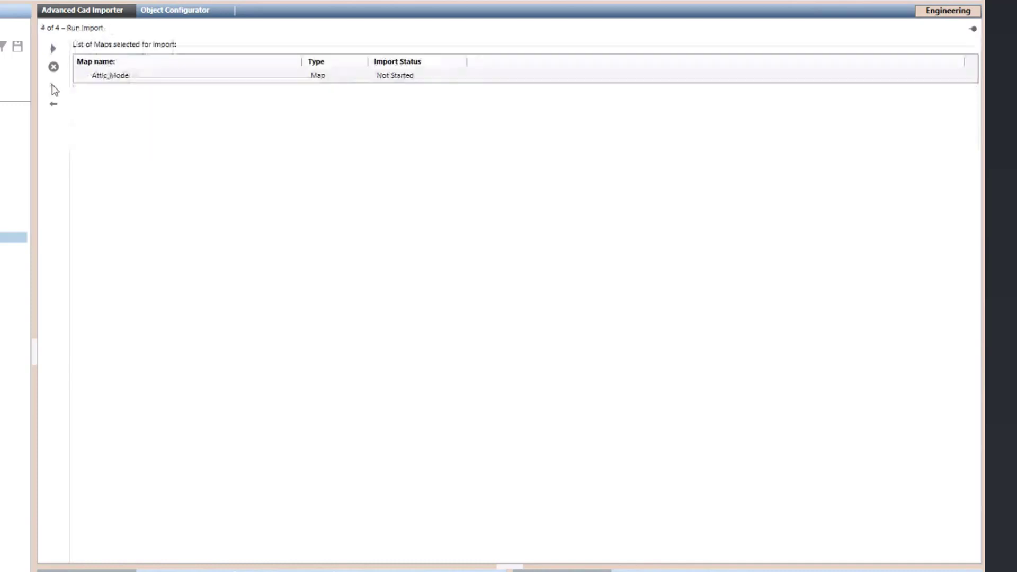
Step: Run the Attic_Model symbol-placement import and dismiss the summary showing 15 symbols unchanged, none failed
click(53, 49)
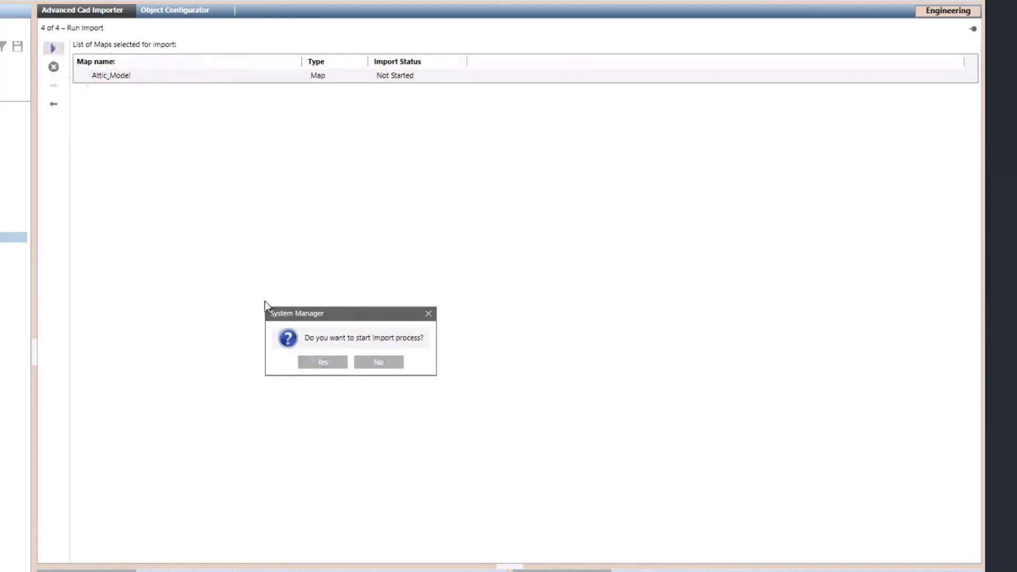
click(341, 362)
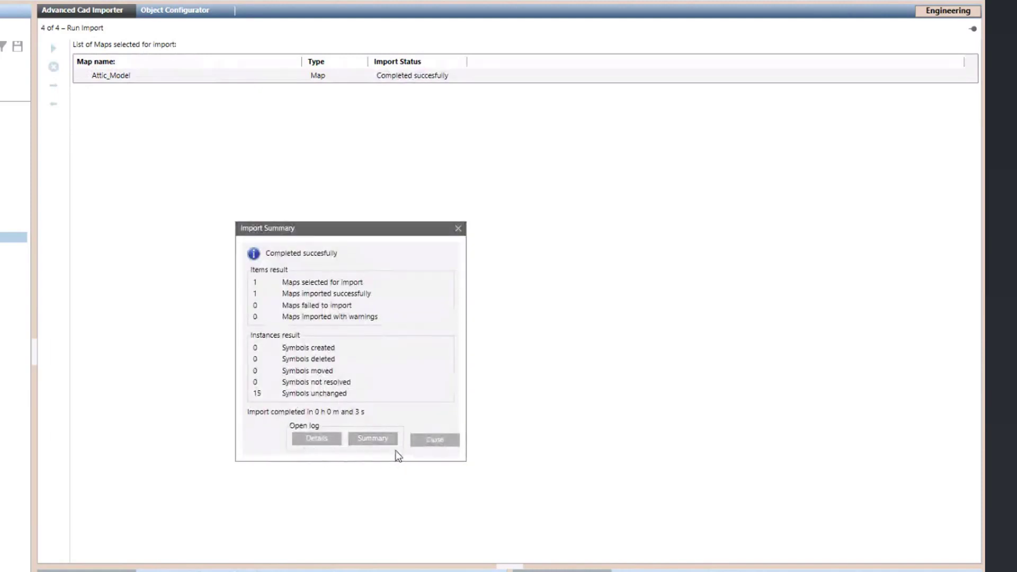
click(434, 442)
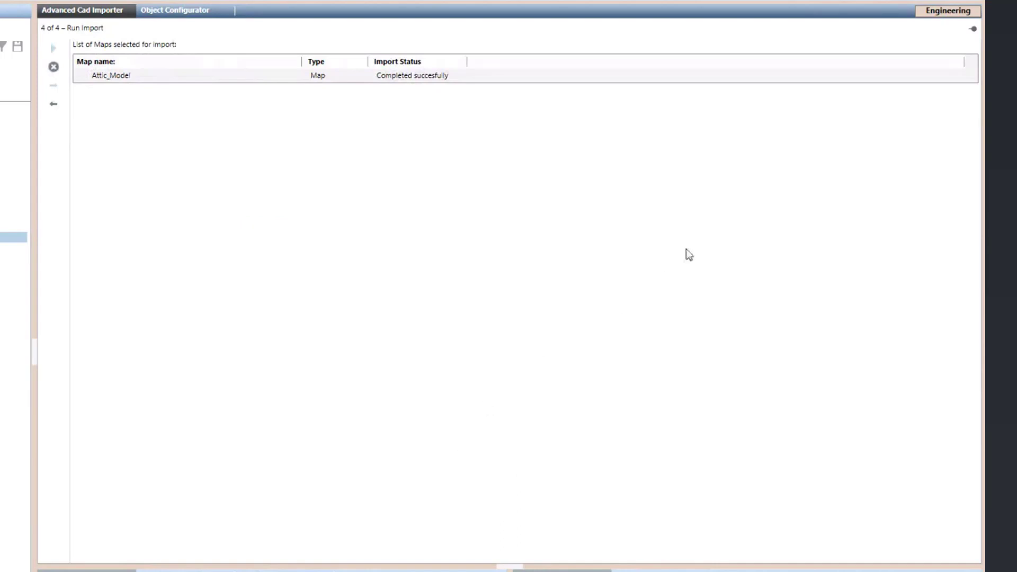
Step: Switch to Operating mode, set the System Browser to Application View, and open Graphics > Attic_Model
click(921, 11)
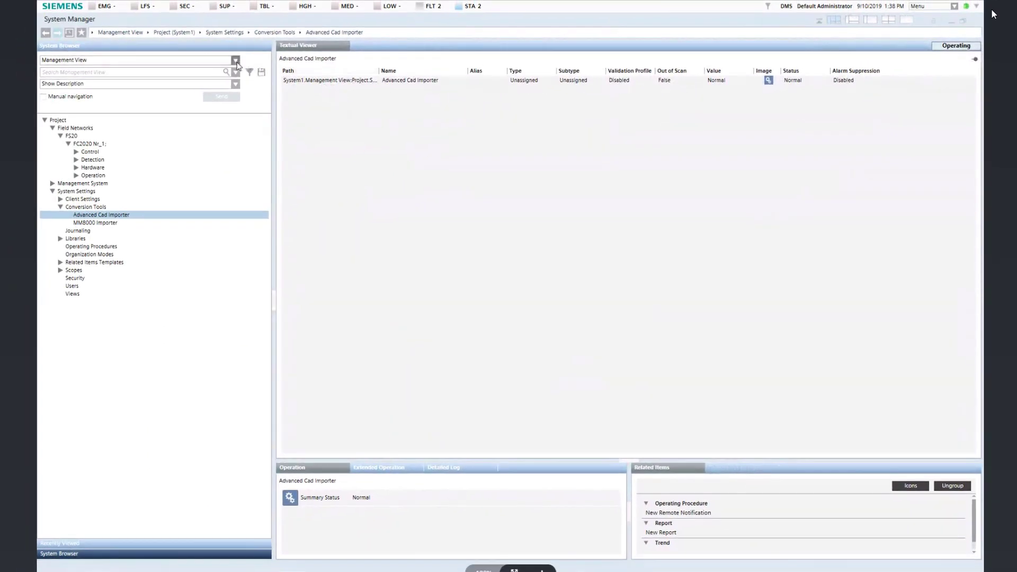
click(237, 62)
click(186, 69)
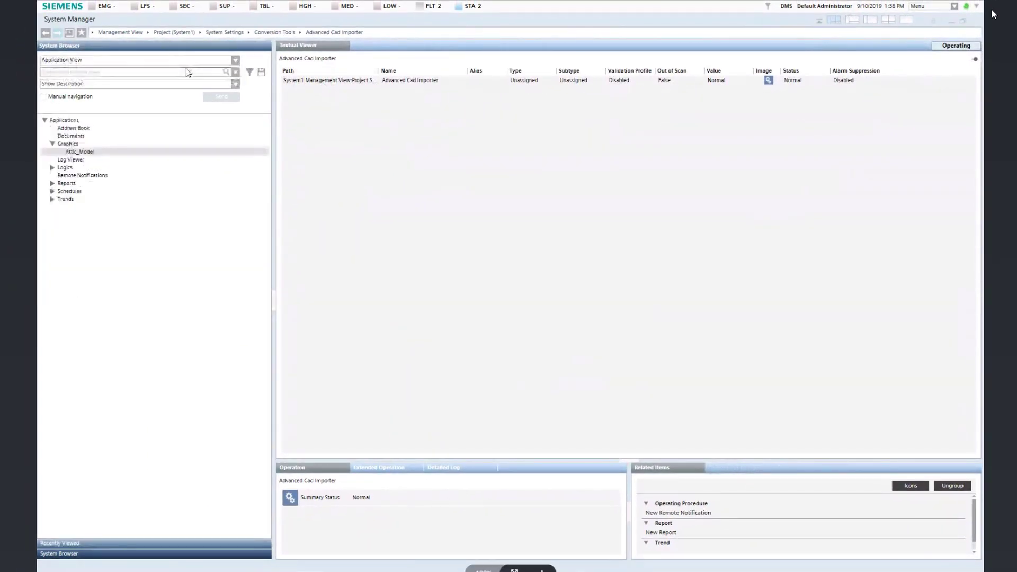
click(85, 152)
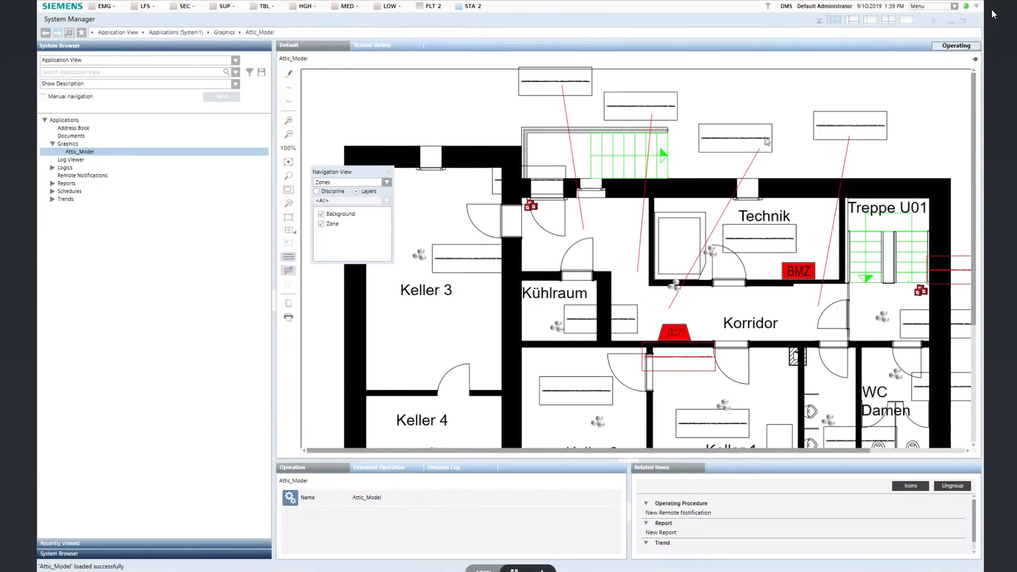
Step: In the Help window, search for 'advanced' and open the Advanced CAD Importer topic with its seven-step workflow
key(super+d)
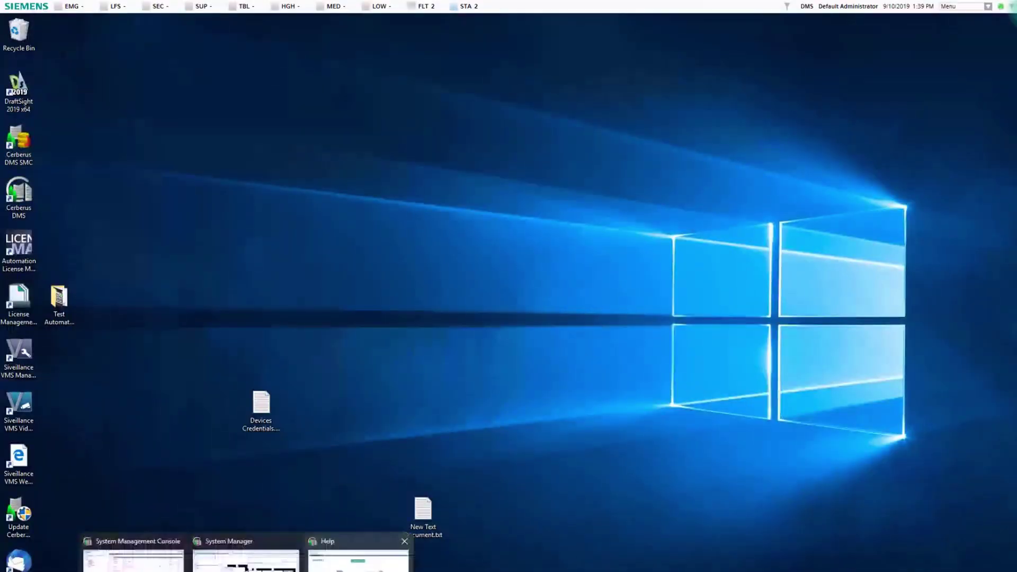
click(359, 557)
click(406, 390)
text(ad)
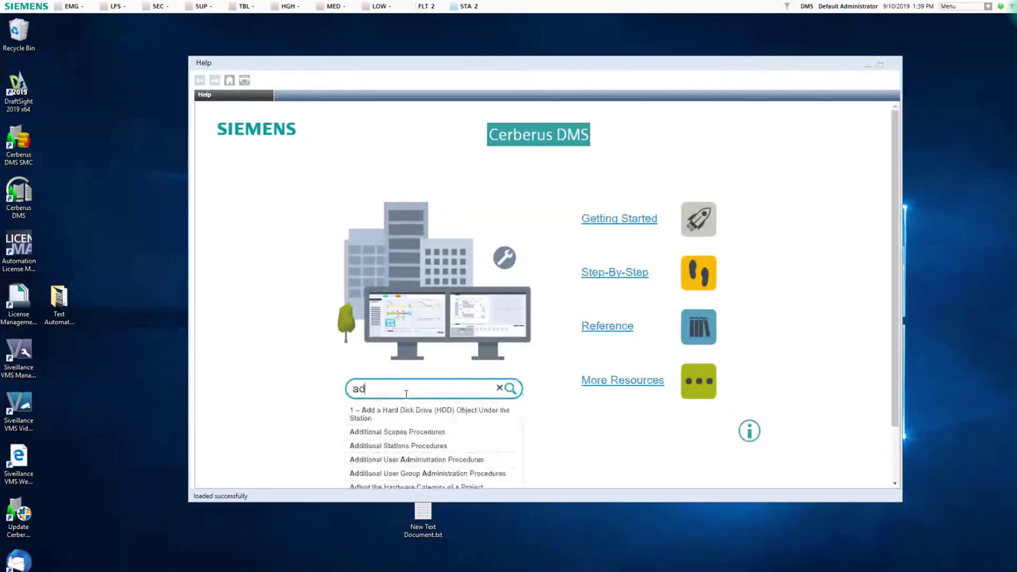
text(vanced)
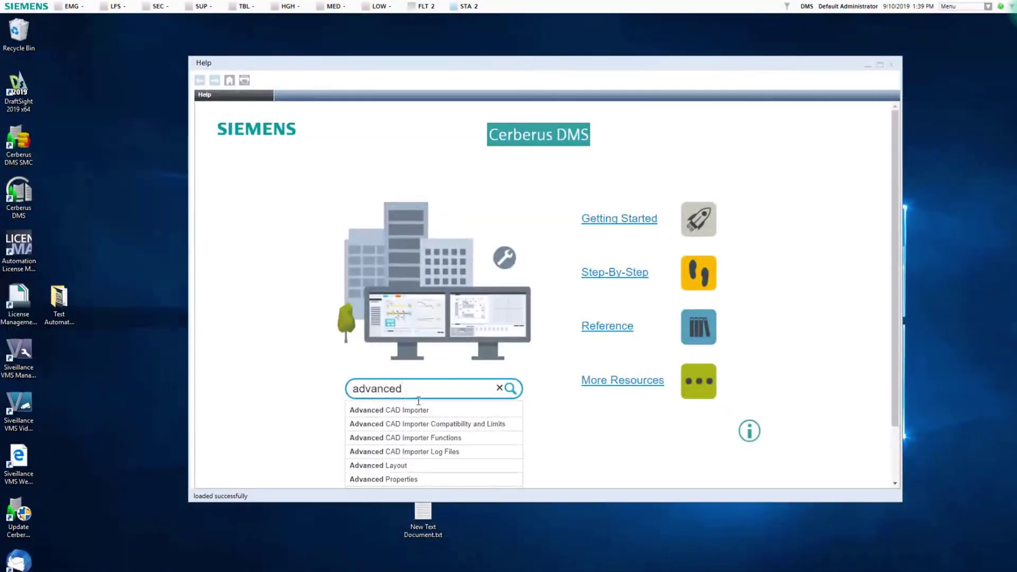
click(419, 411)
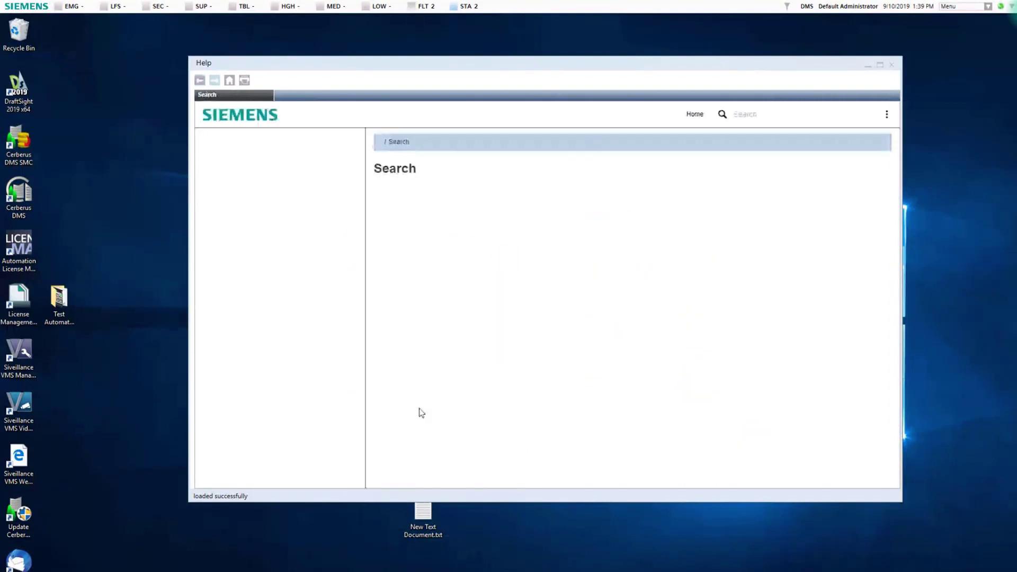
click(457, 215)
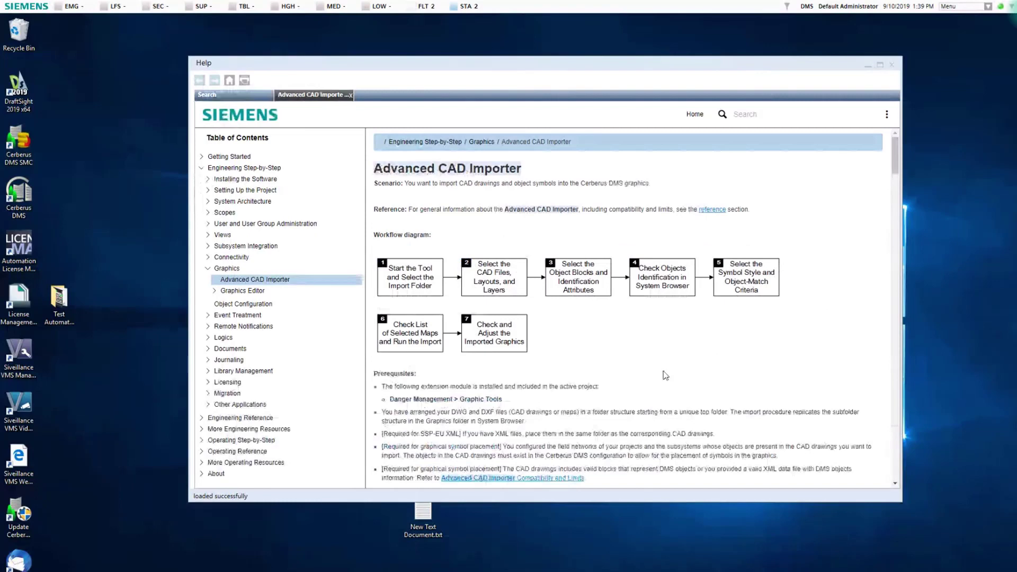